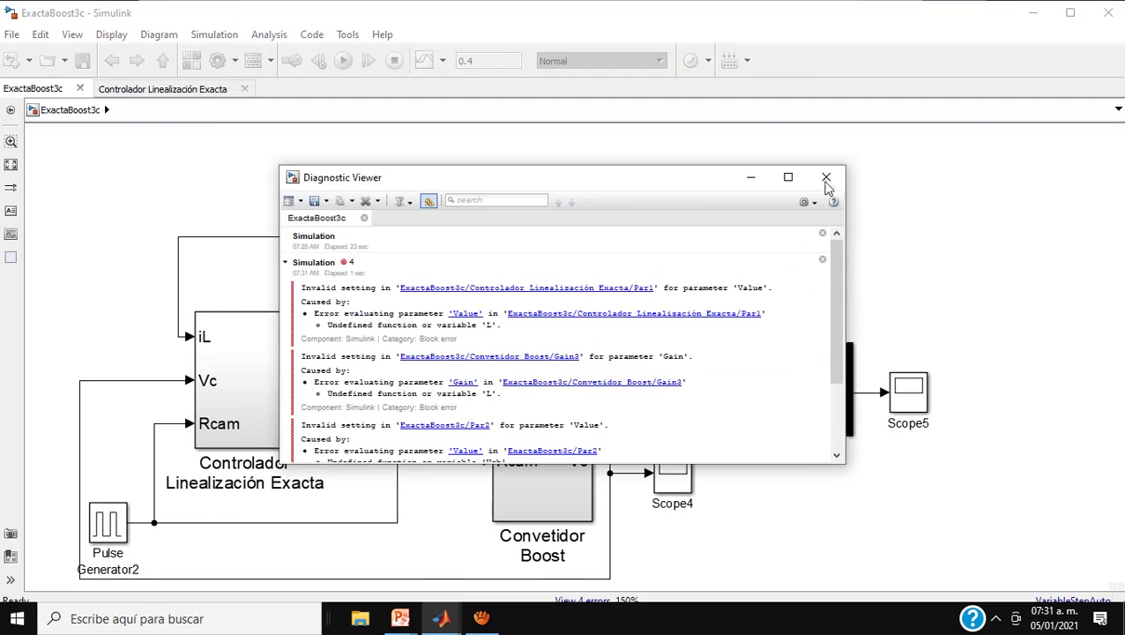
Close the Diagnostic Viewer and switch to MATLAB with the ConfiguraExactaBoostB.m script.
click(827, 182)
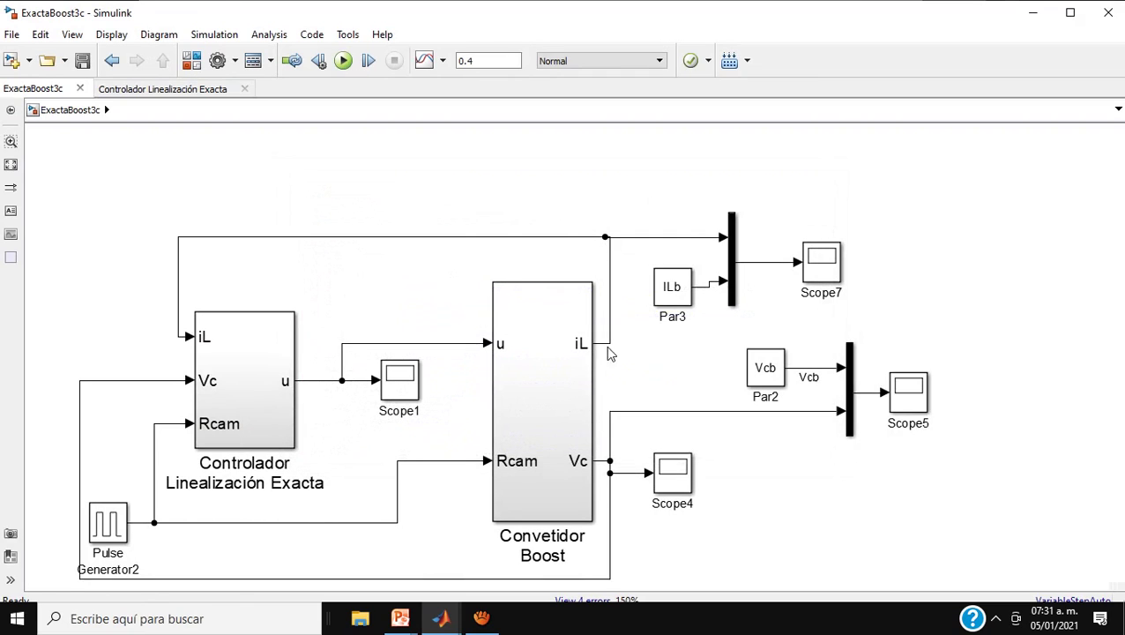
click(552, 314)
key(alt+Tab)
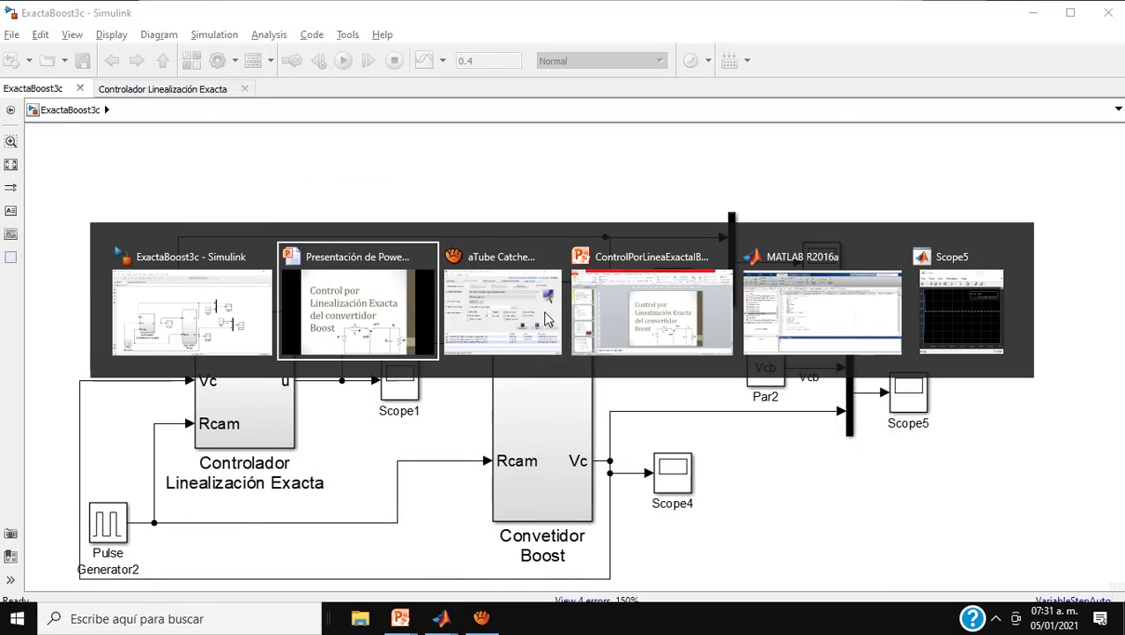
key(alt+Tab)
key(alt+Tab)
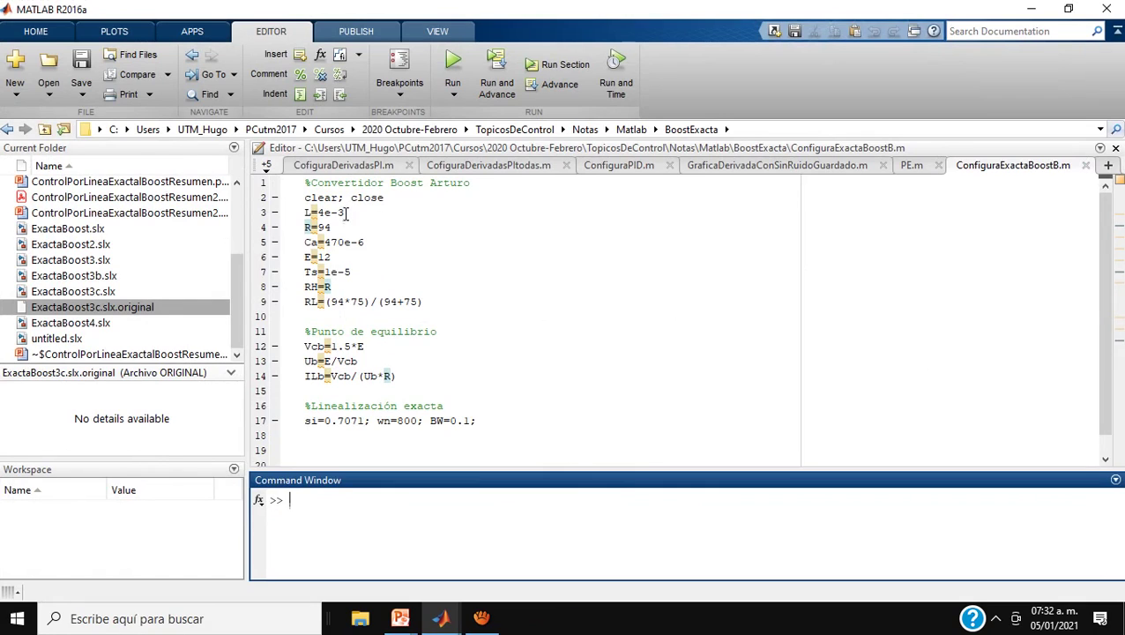
Review the parameters in ConfiguraExactaBoostB.m and run the script to load them into the workspace.
key(super+plus)
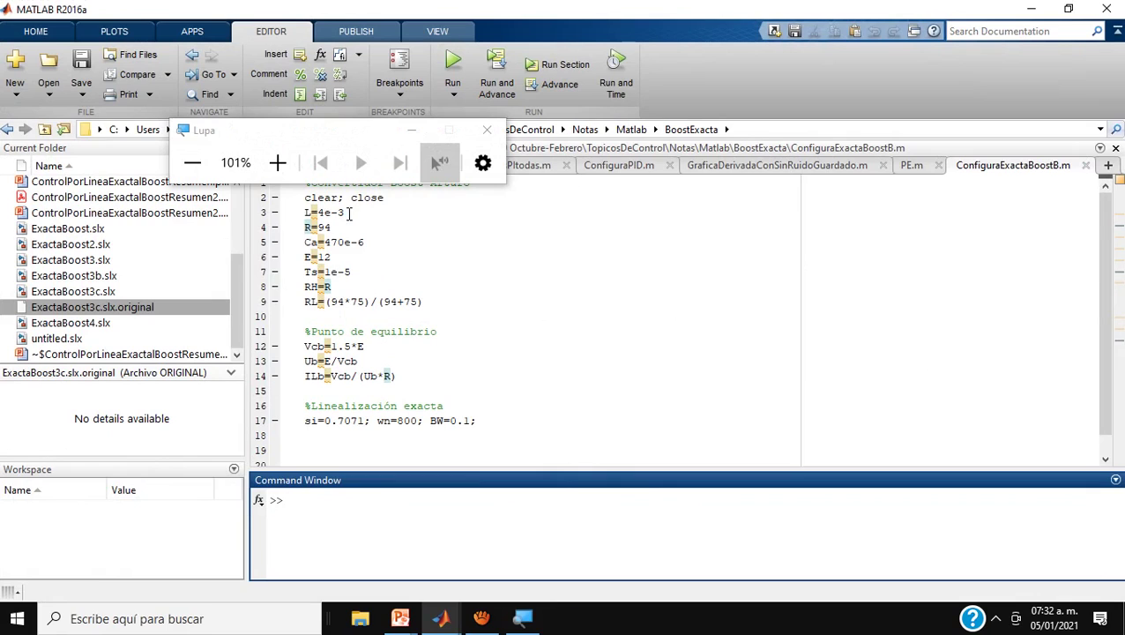
key(super+minus)
click(412, 129)
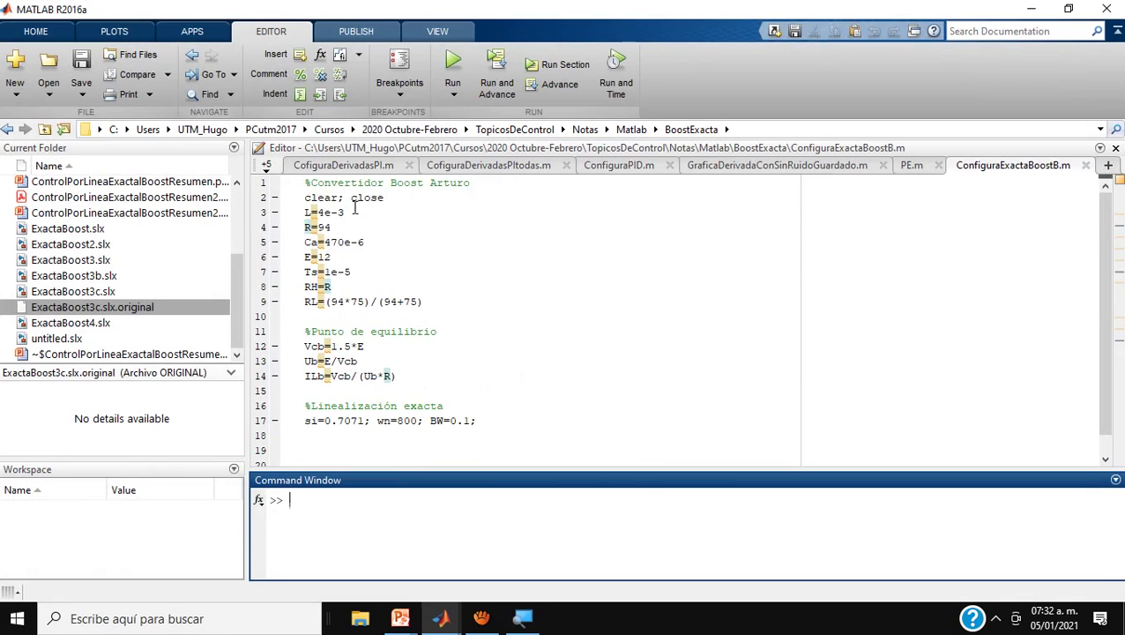
key(super+plus)
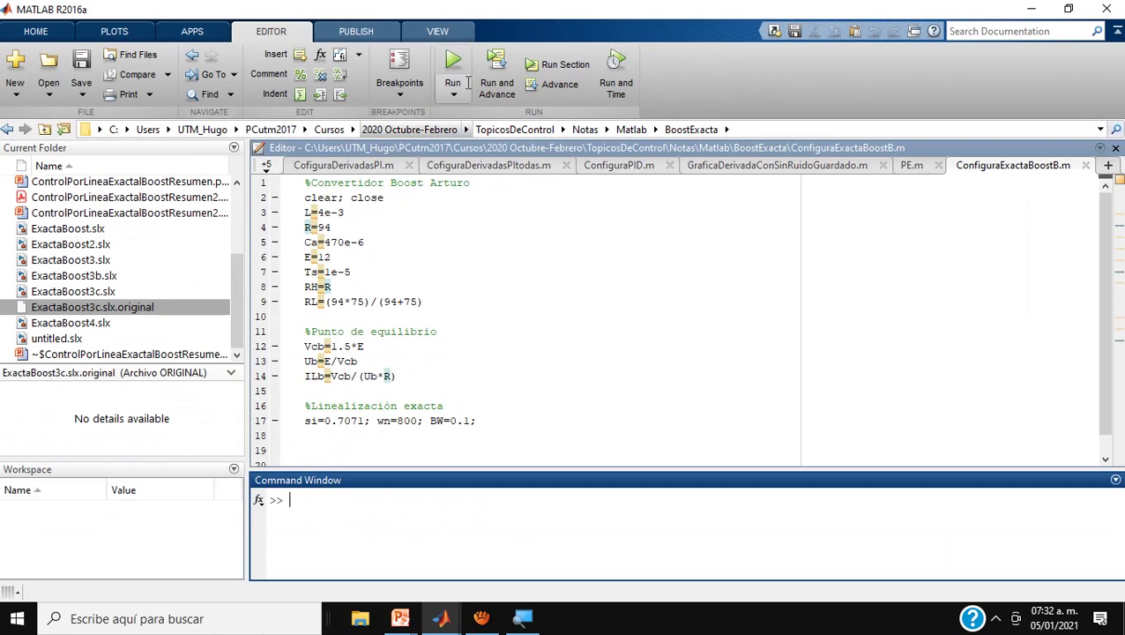
click(453, 64)
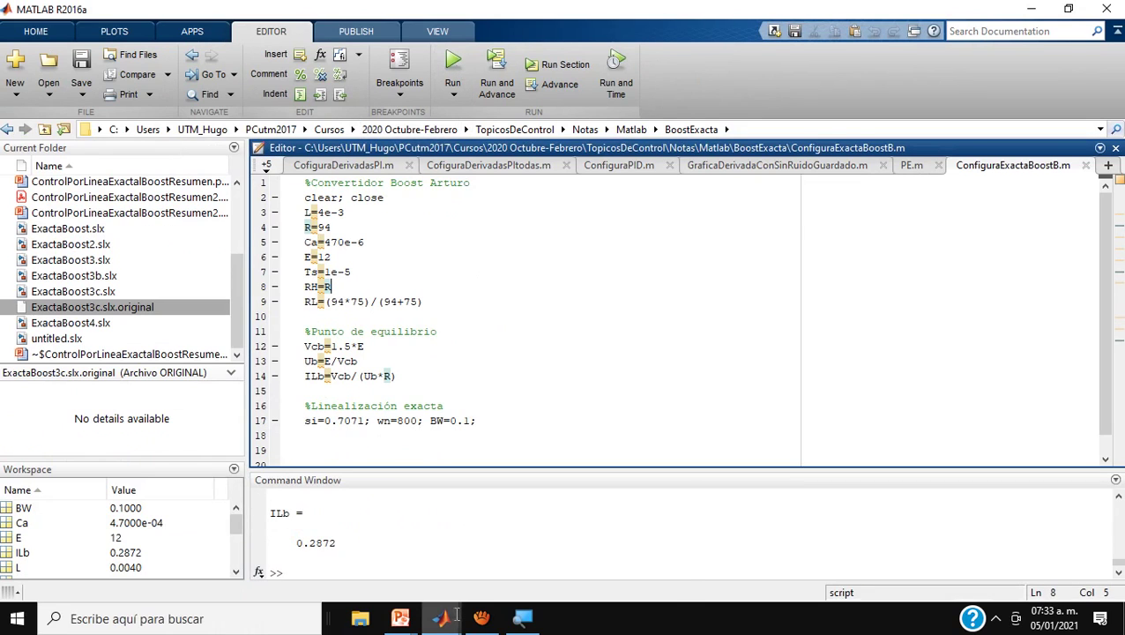
Switch back to the ExactaBoost3c model in Simulink and run its simulation.
mouse_move(459, 619)
click(473, 547)
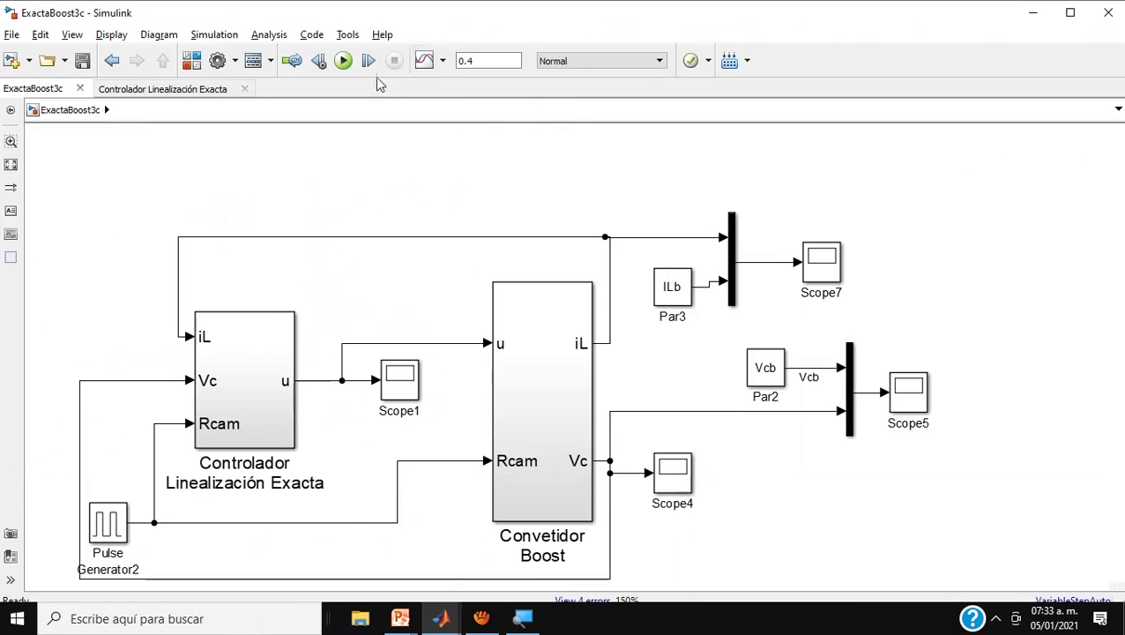
click(344, 60)
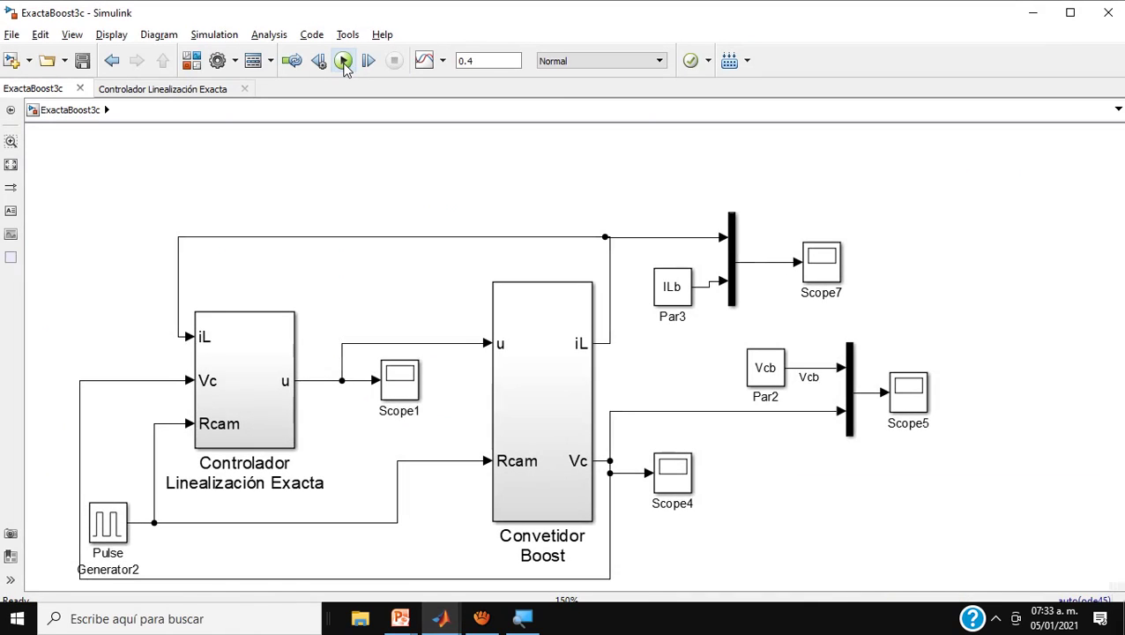
Open Scope5 and zoom in vertically on the capacitor voltage around the Vcb reference.
double_click(901, 395)
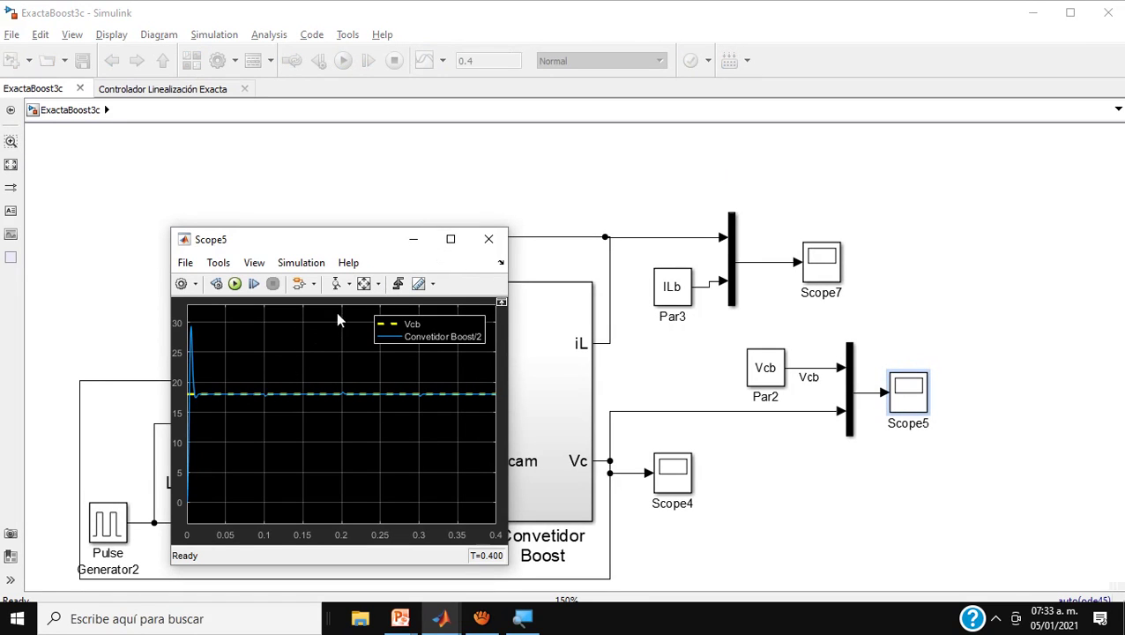
click(336, 283)
drag(245, 389, 253, 484)
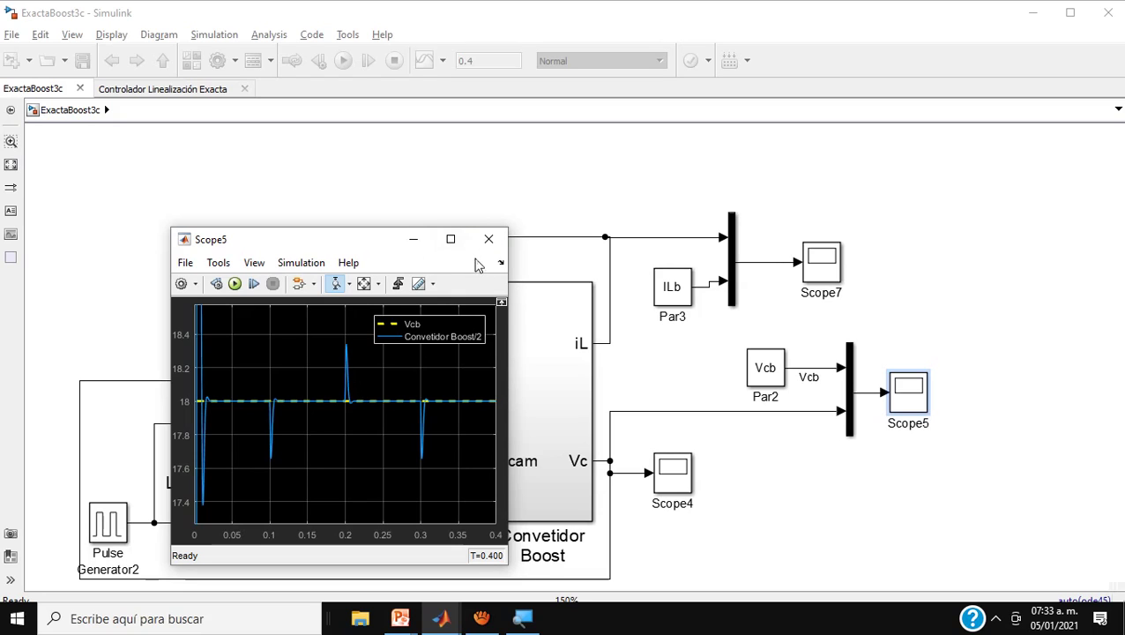
Open Scope7, zoom in vertically on the inductor current and the ILb reference, and close the scope.
click(834, 273)
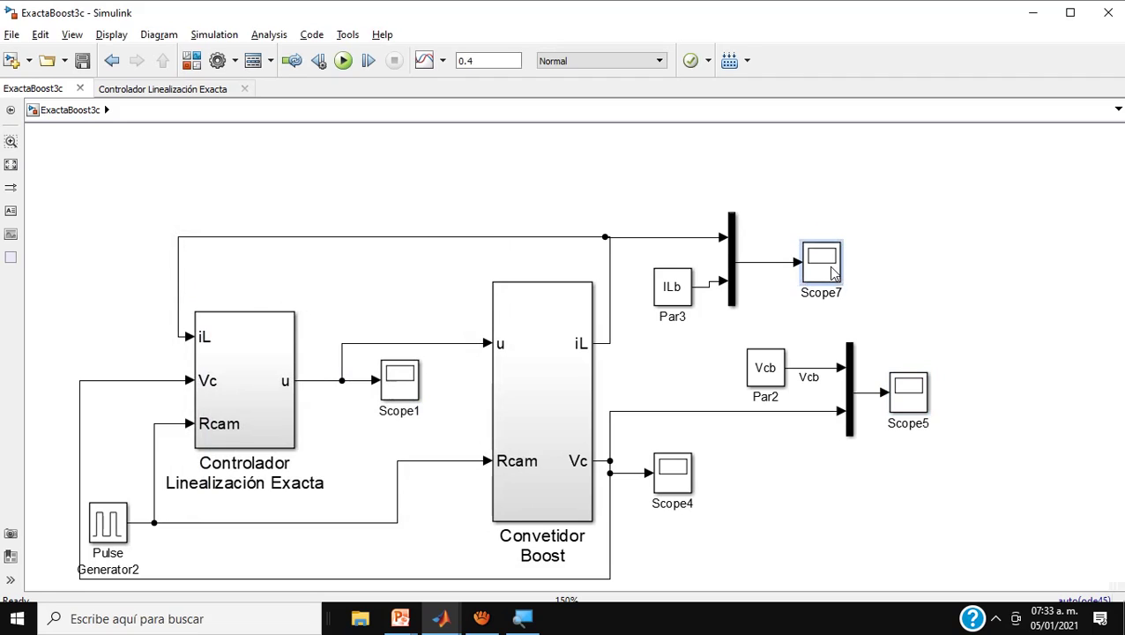
drag(834, 273, 800, 266)
double_click(798, 263)
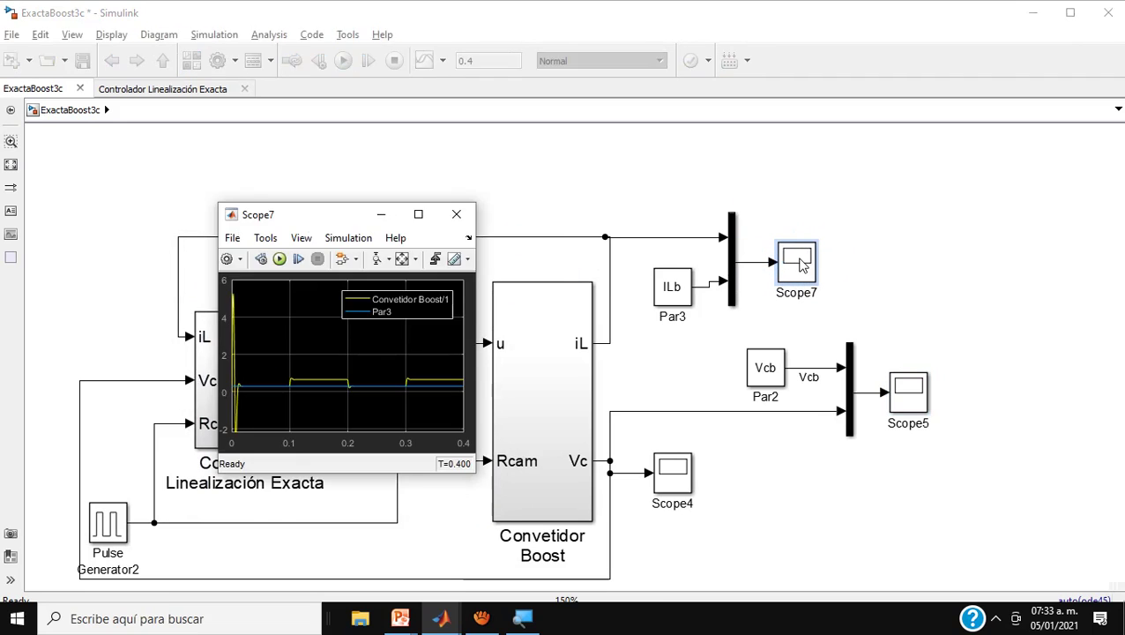
click(376, 258)
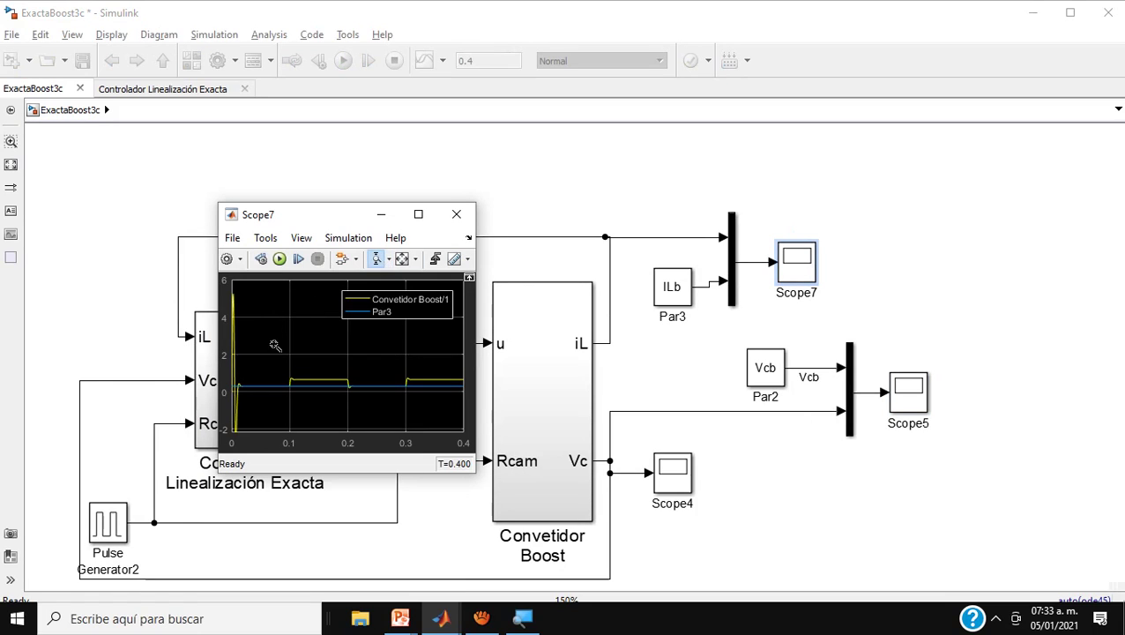
drag(273, 344, 271, 403)
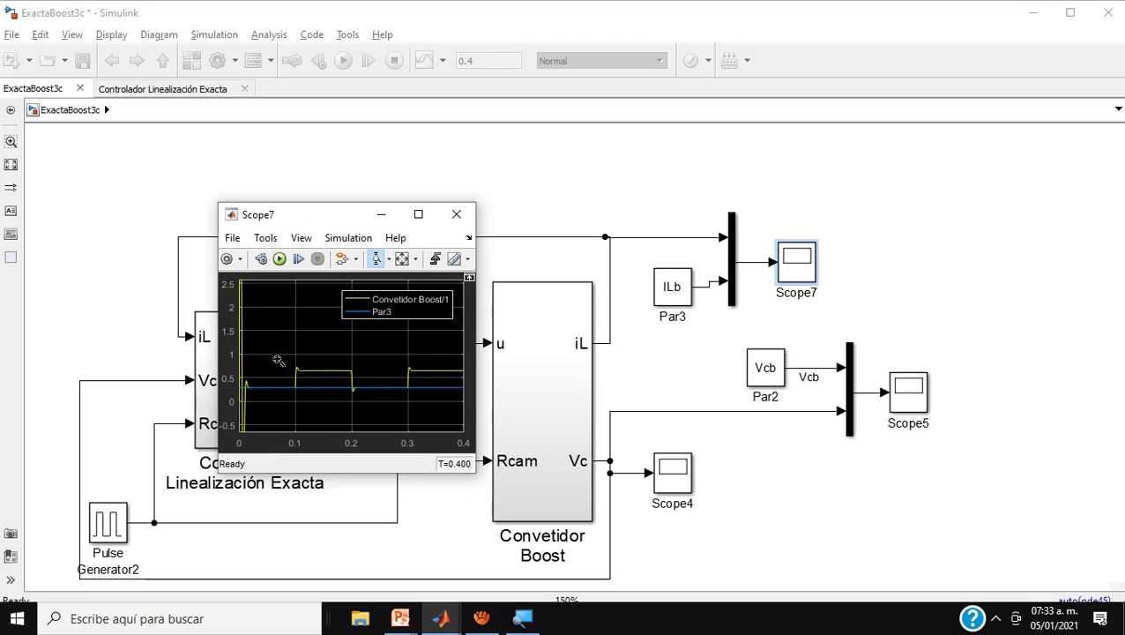
drag(278, 354, 282, 409)
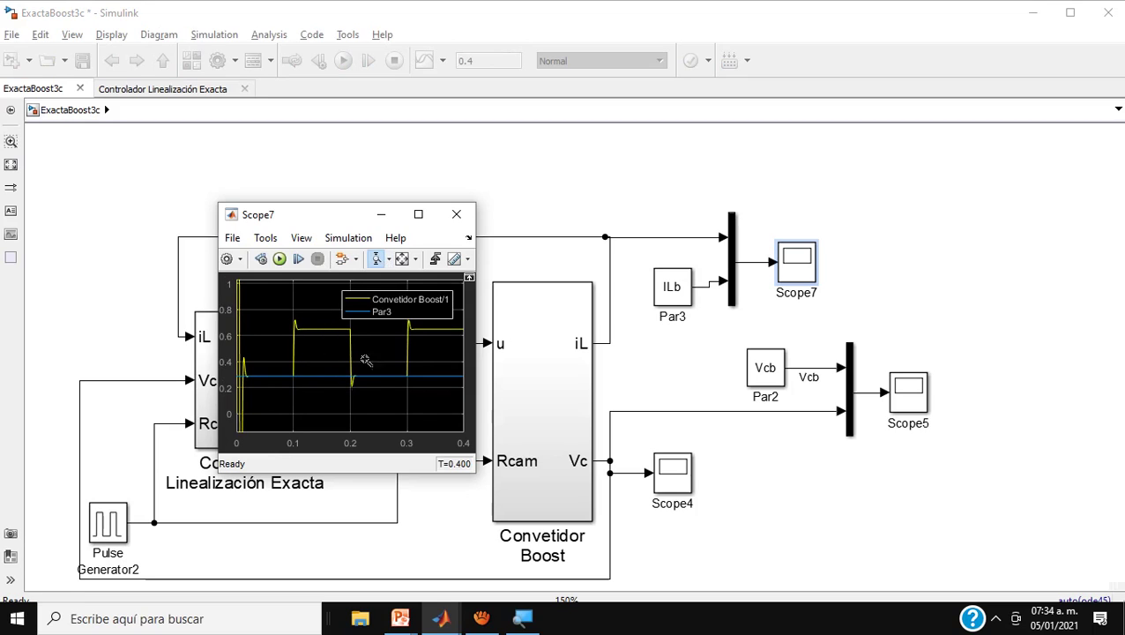
click(457, 217)
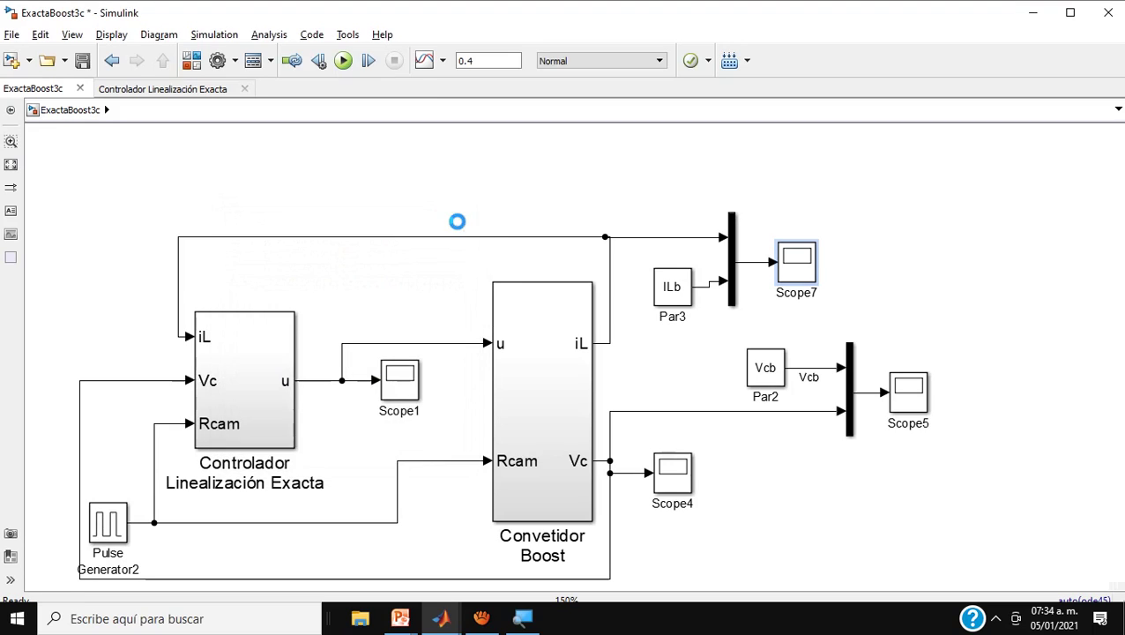
Examine the block parameters of Pulse Generator2, including amplitude, period and pulse width, and close them without changes.
click(118, 522)
double_click(117, 522)
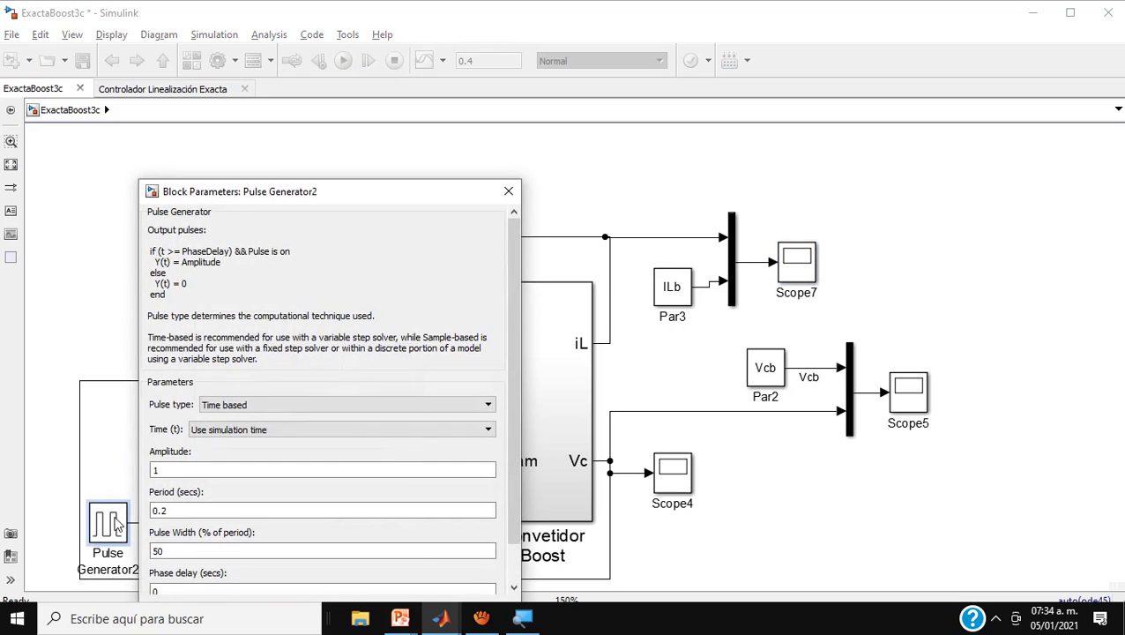
drag(508, 347, 511, 445)
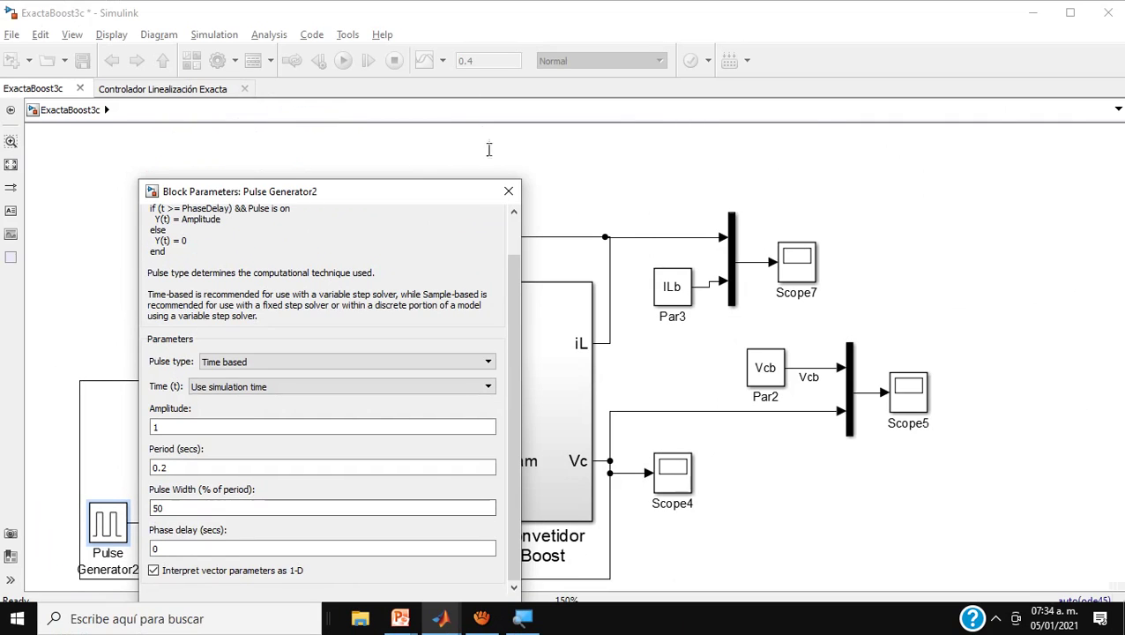
click(509, 189)
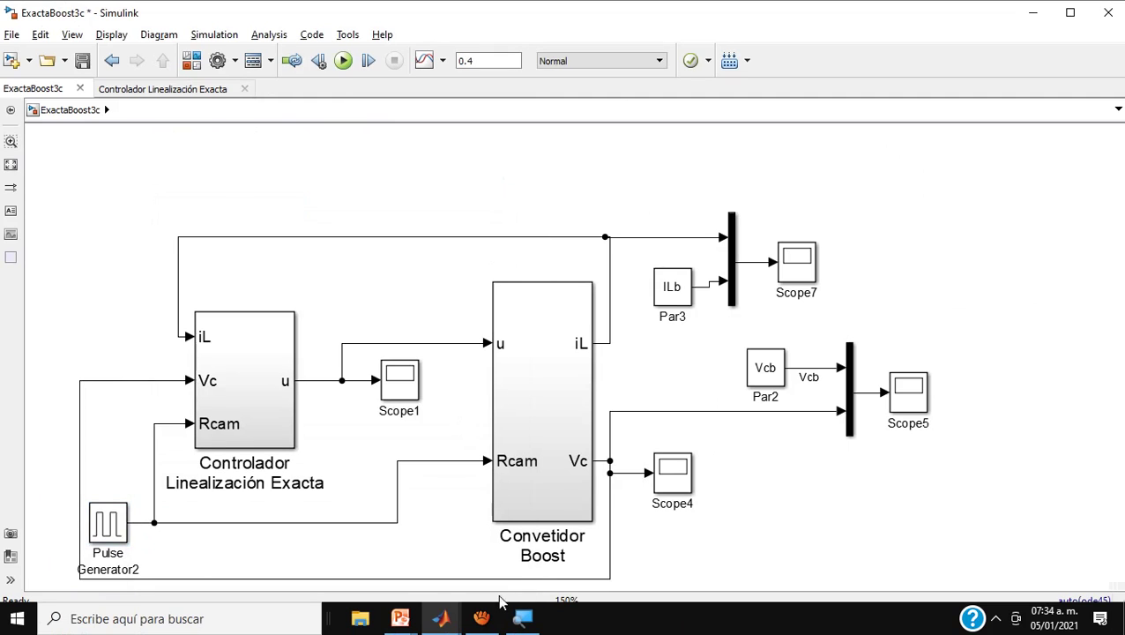
mouse_move(440, 620)
click(619, 534)
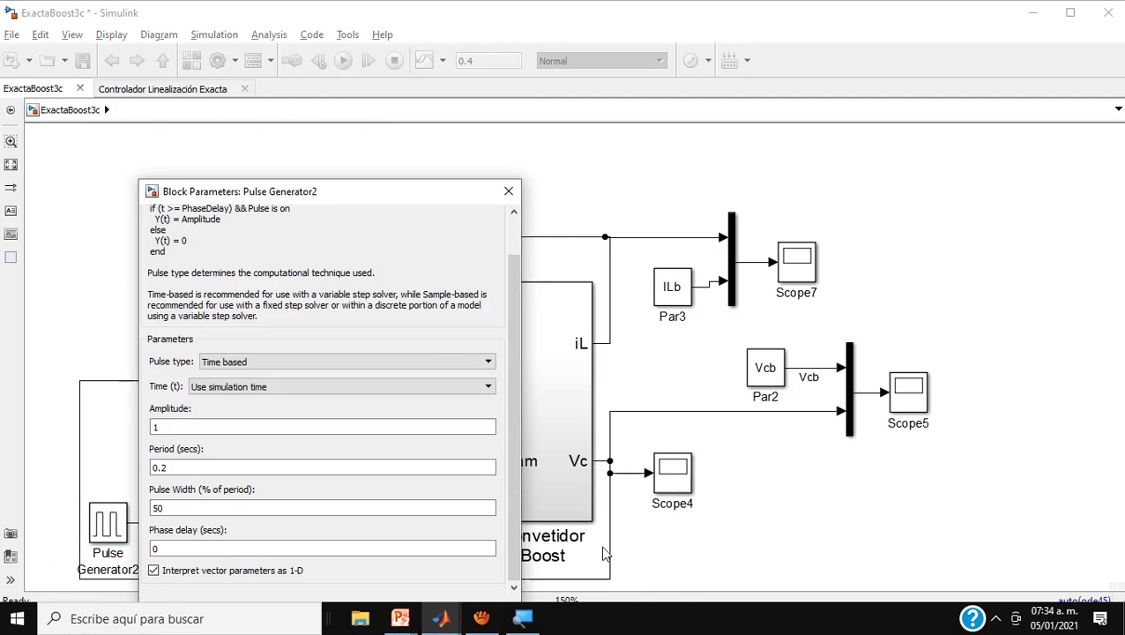
click(508, 190)
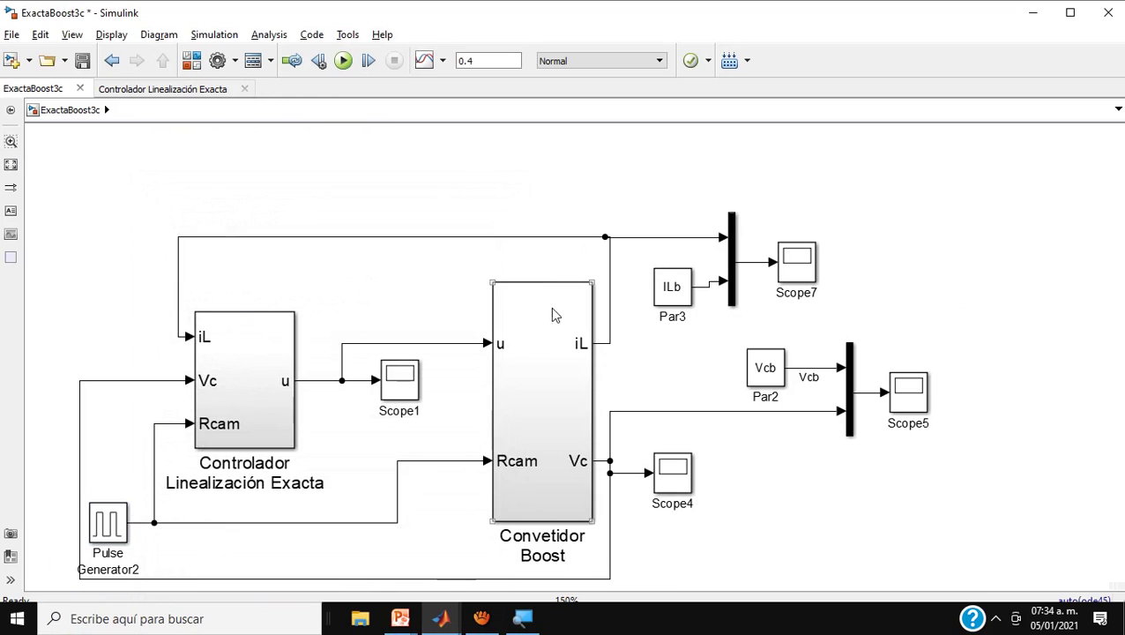
Open the Convetidor Boost subsystem, examine its full diagram including the load-resistance Switch, and return to the main model.
double_click(544, 370)
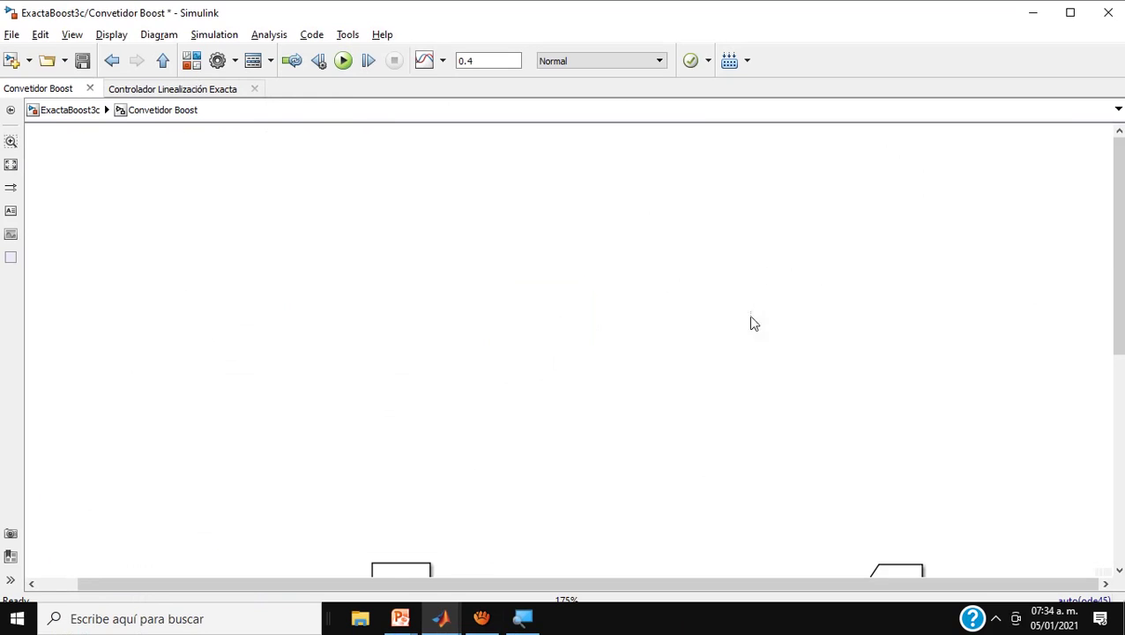
drag(1116, 245, 1116, 454)
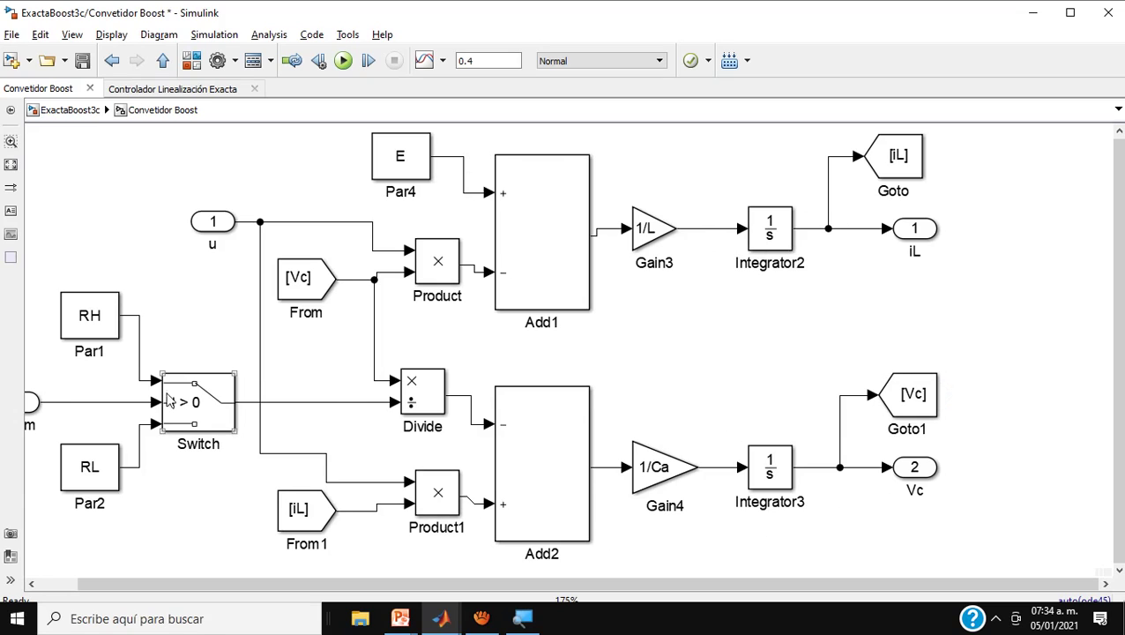
drag(303, 584, 241, 585)
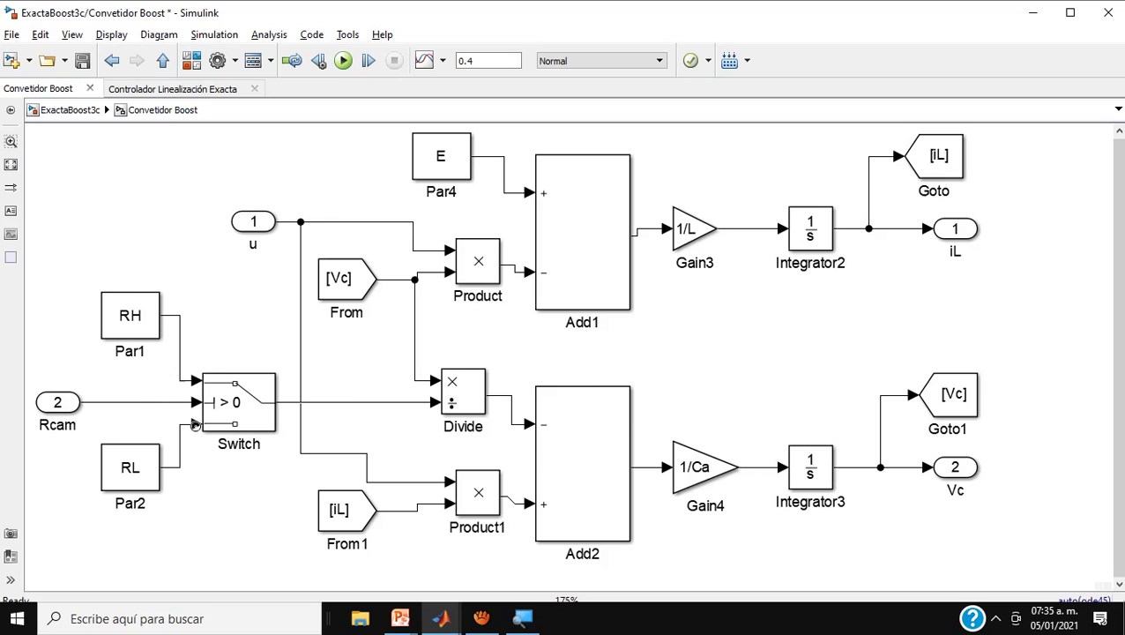
click(90, 115)
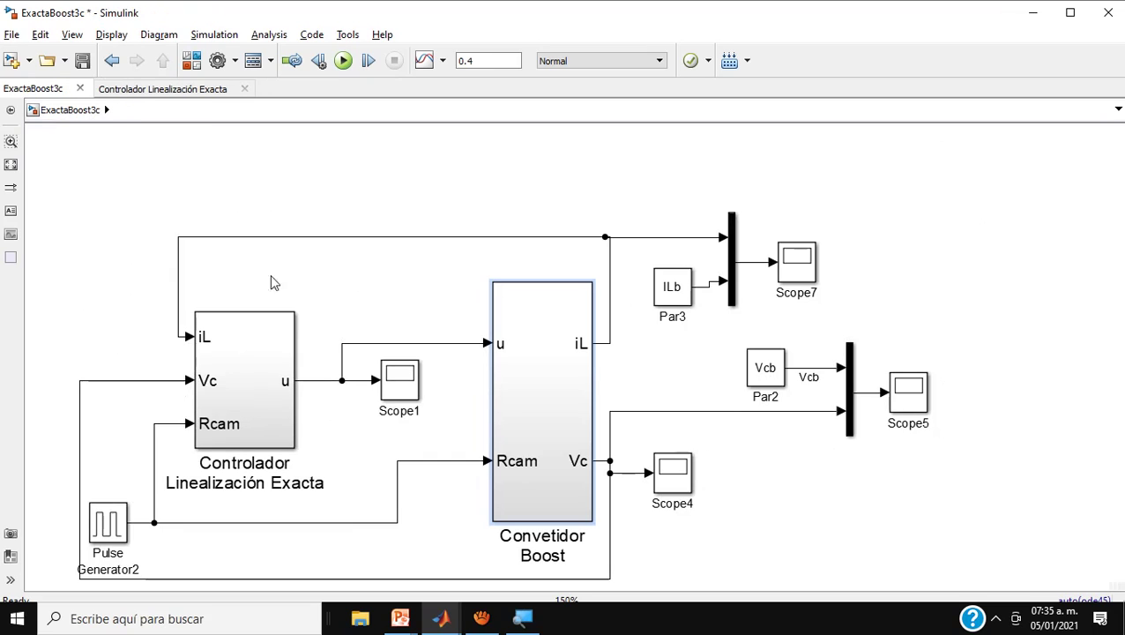
Open the Controlador Linealización Exacta subsystem and examine its load Switch and the inputs feeding the MATLAB Function block.
click(269, 391)
double_click(269, 391)
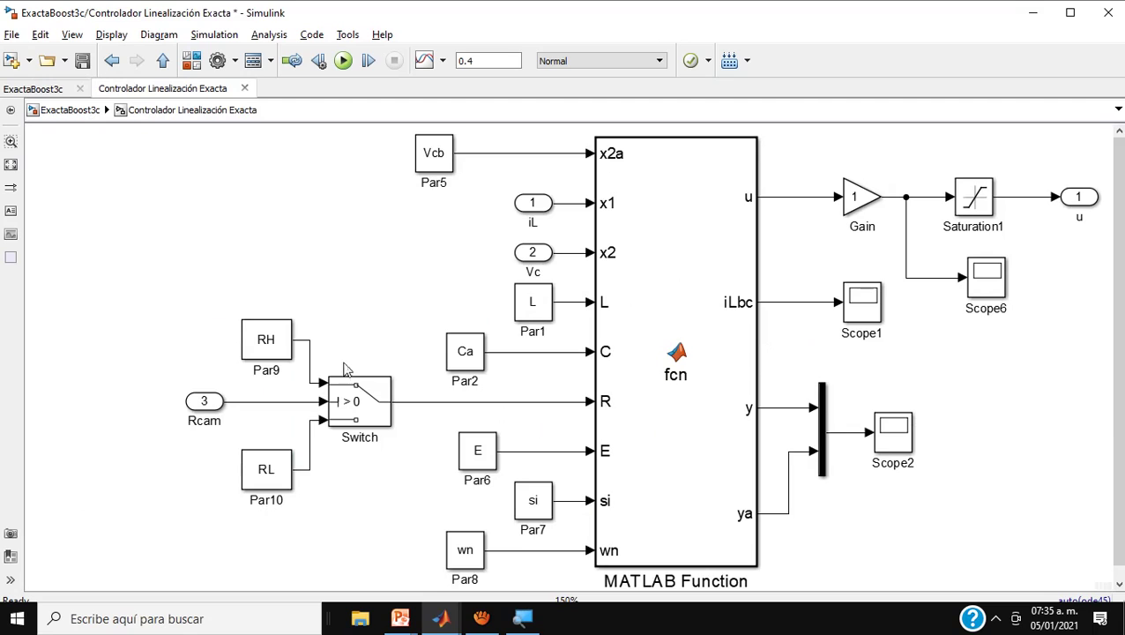
click(384, 425)
click(617, 229)
click(537, 215)
click(623, 253)
Check the upper and lower limits of the Saturation1 block on the controller's output and close its parameters.
click(974, 202)
double_click(973, 202)
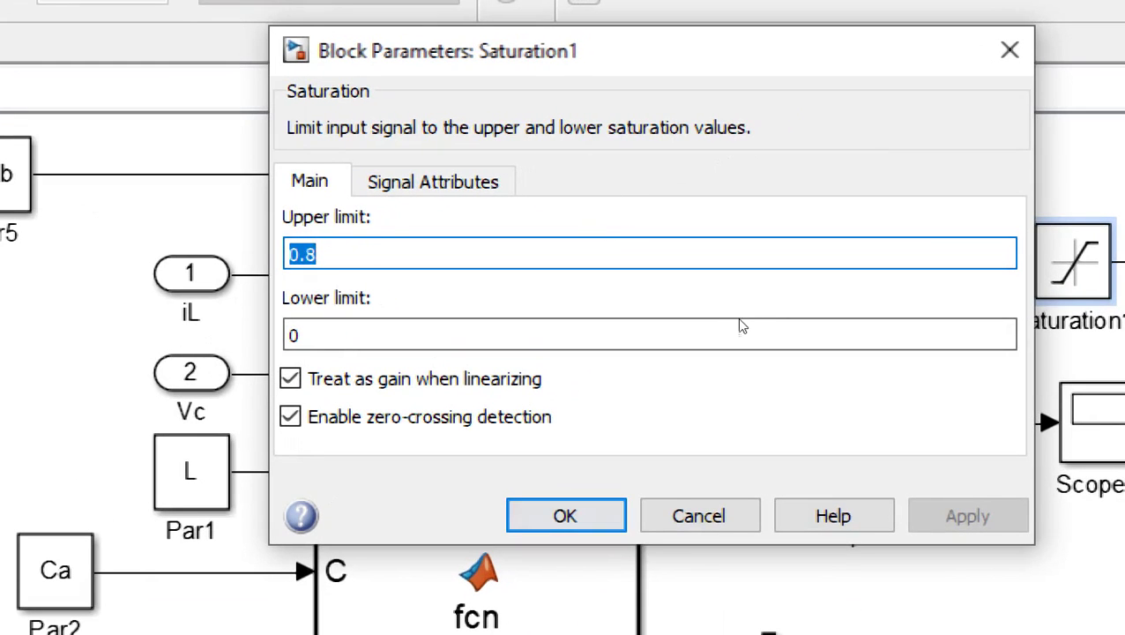
key(Return)
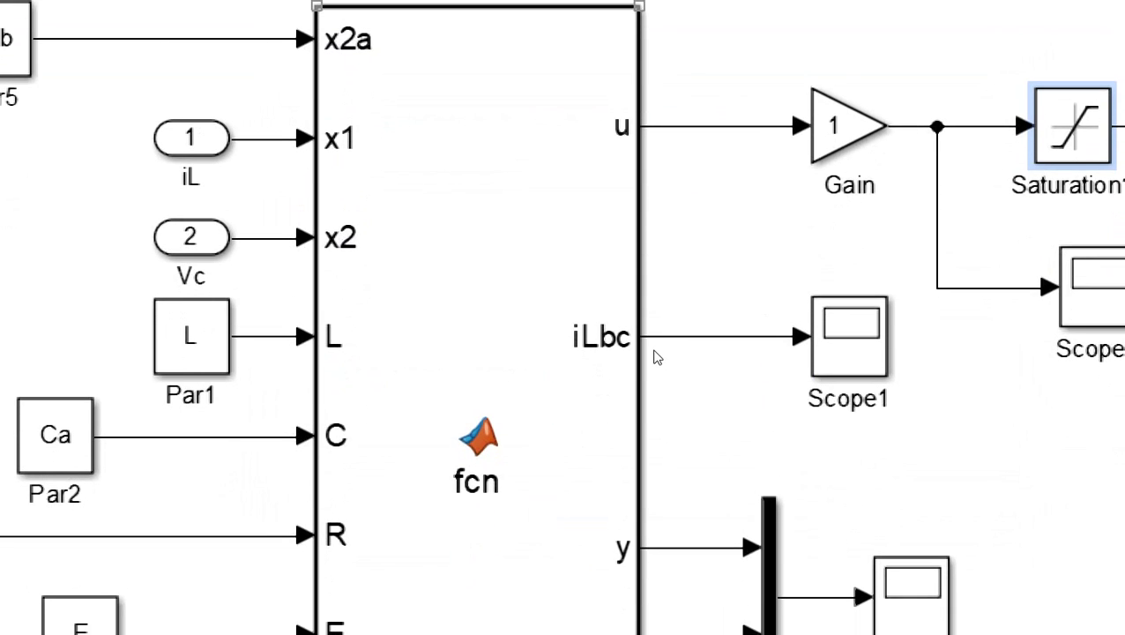
Examine the controller's MATLAB Function code down to the u equation, close it, and return to the top level of ExactaBoost3c.
double_click(655, 357)
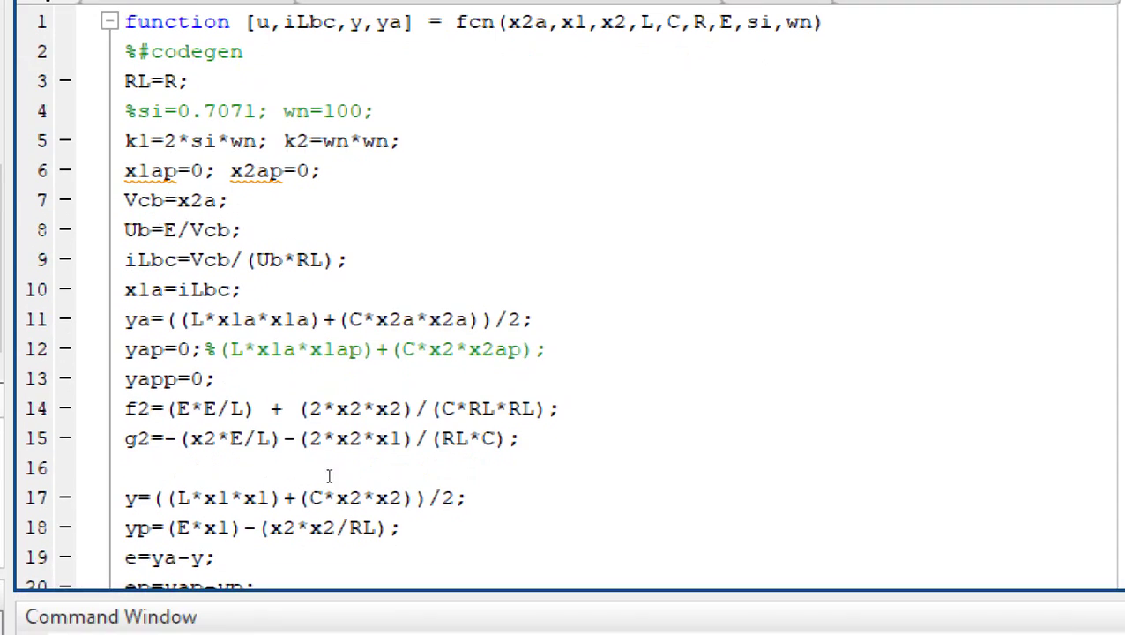
click(216, 519)
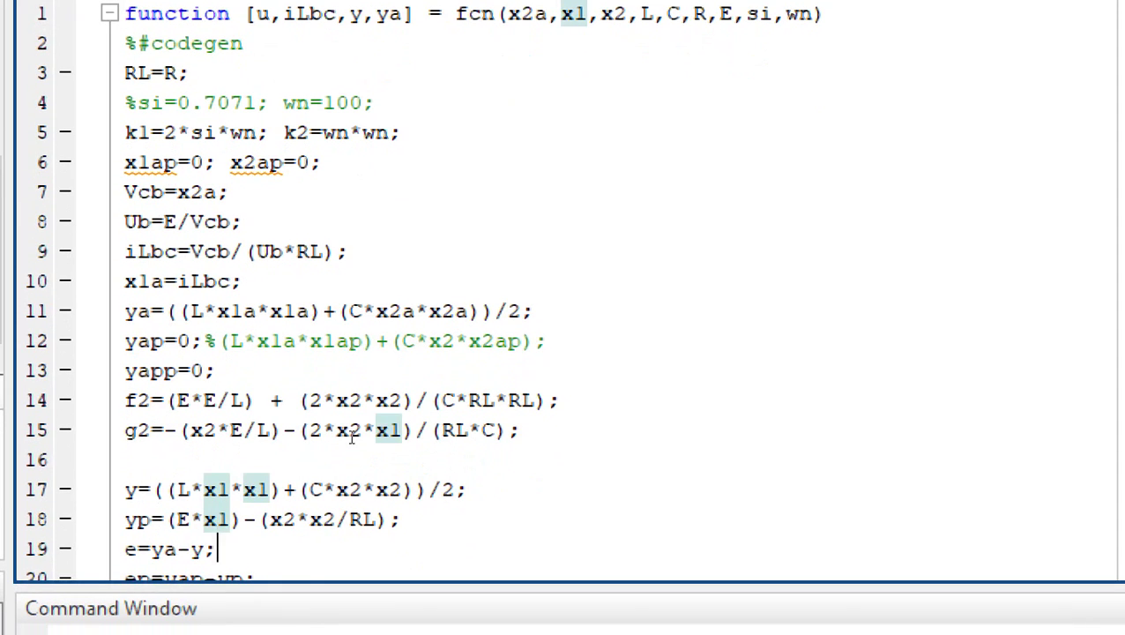
key(Down)
key(Down)
key(Down)
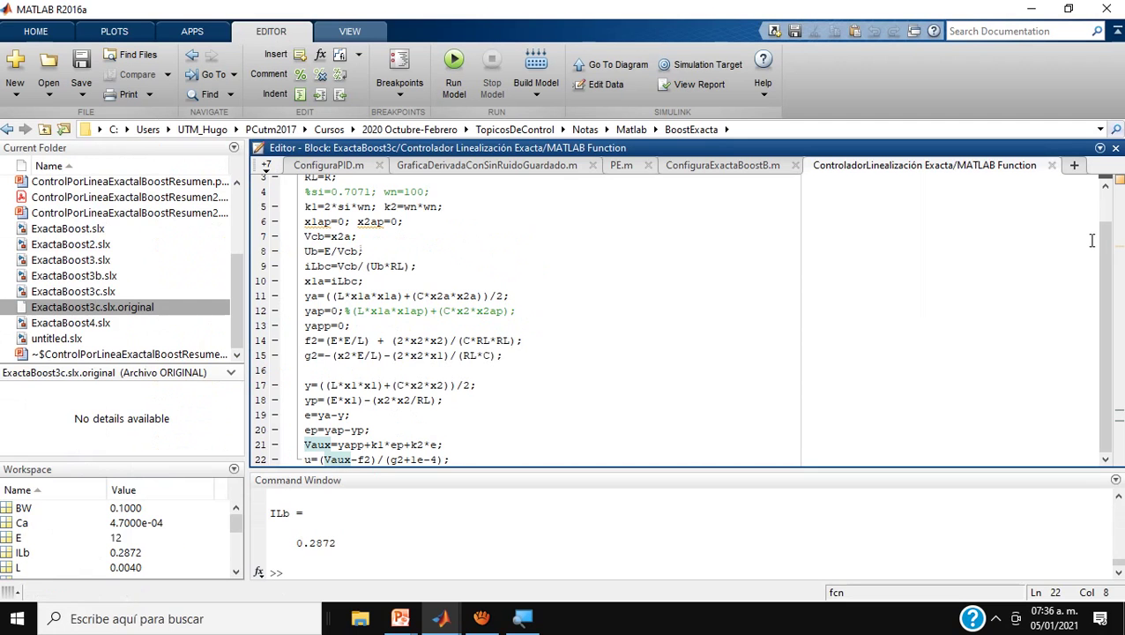
click(1052, 166)
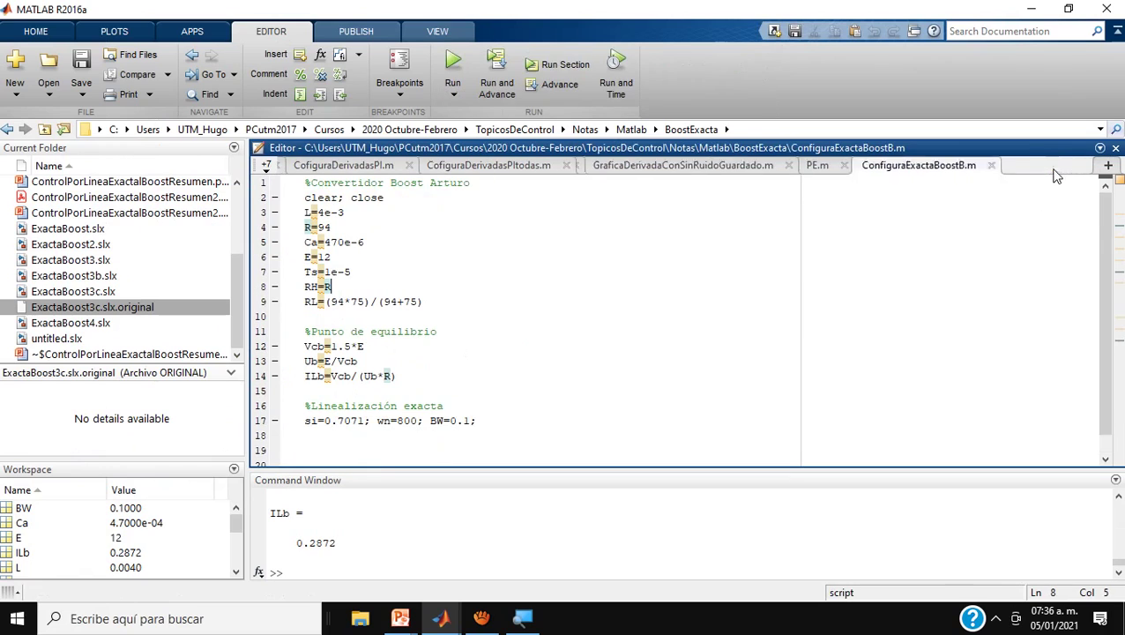
click(1031, 10)
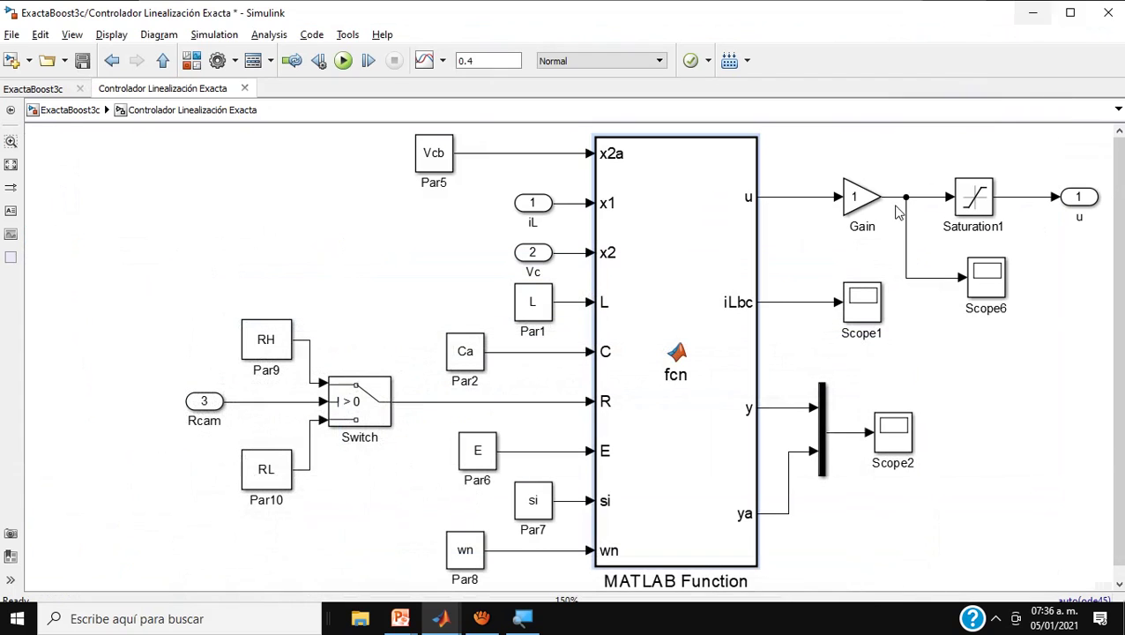
click(75, 110)
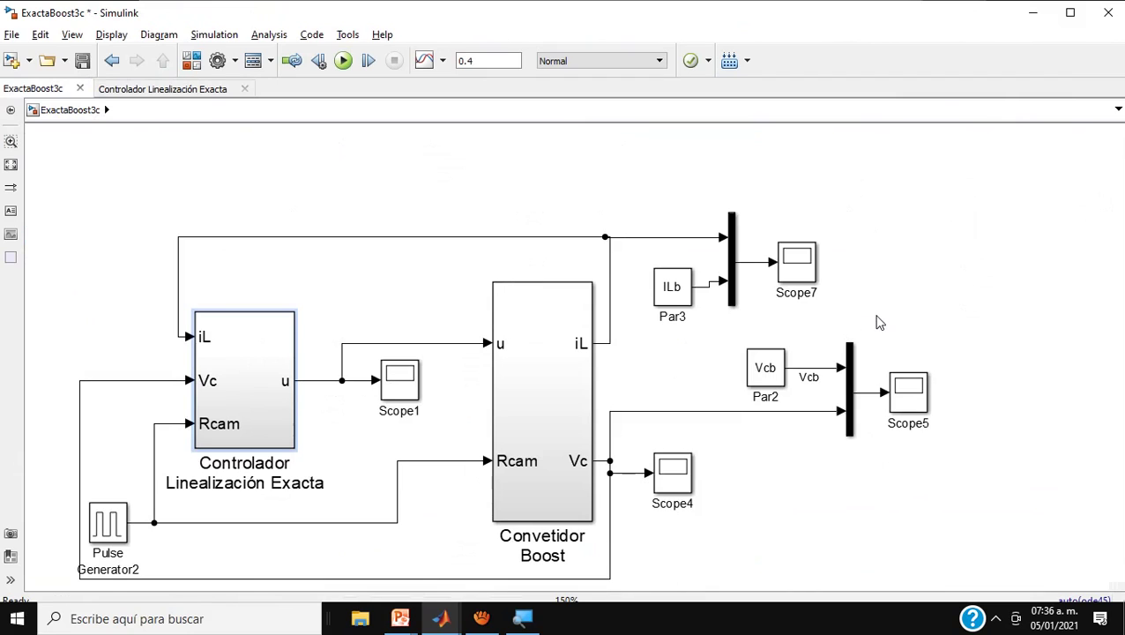
Run the ExactaBoost3c simulation for 0.4 s, examine the Vc response in Scope4, and close the scope.
click(343, 61)
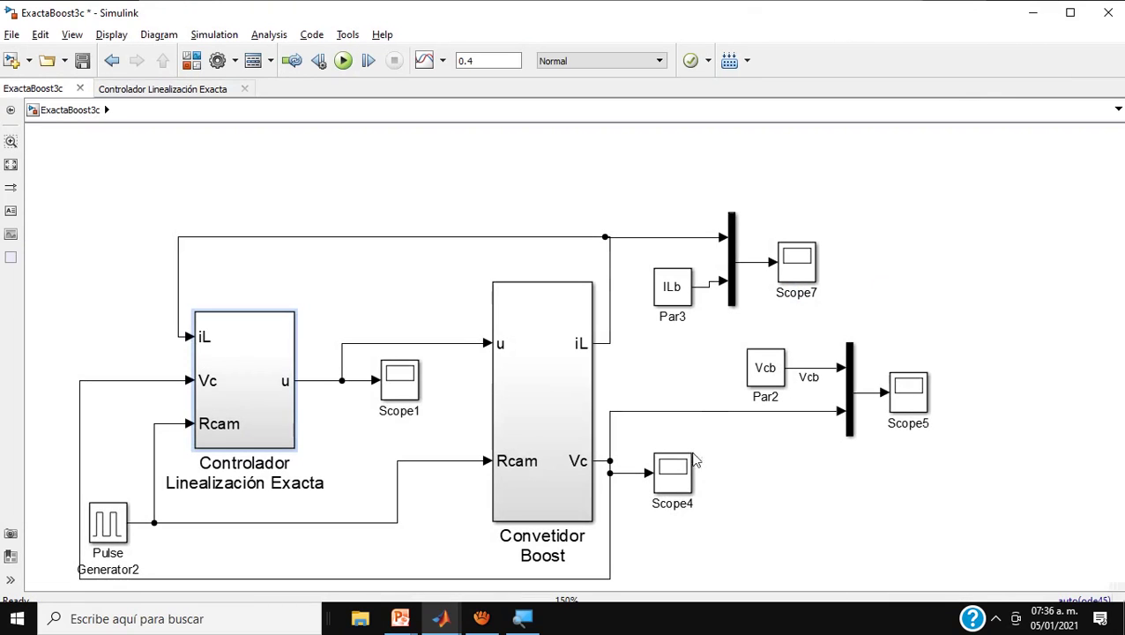
click(686, 471)
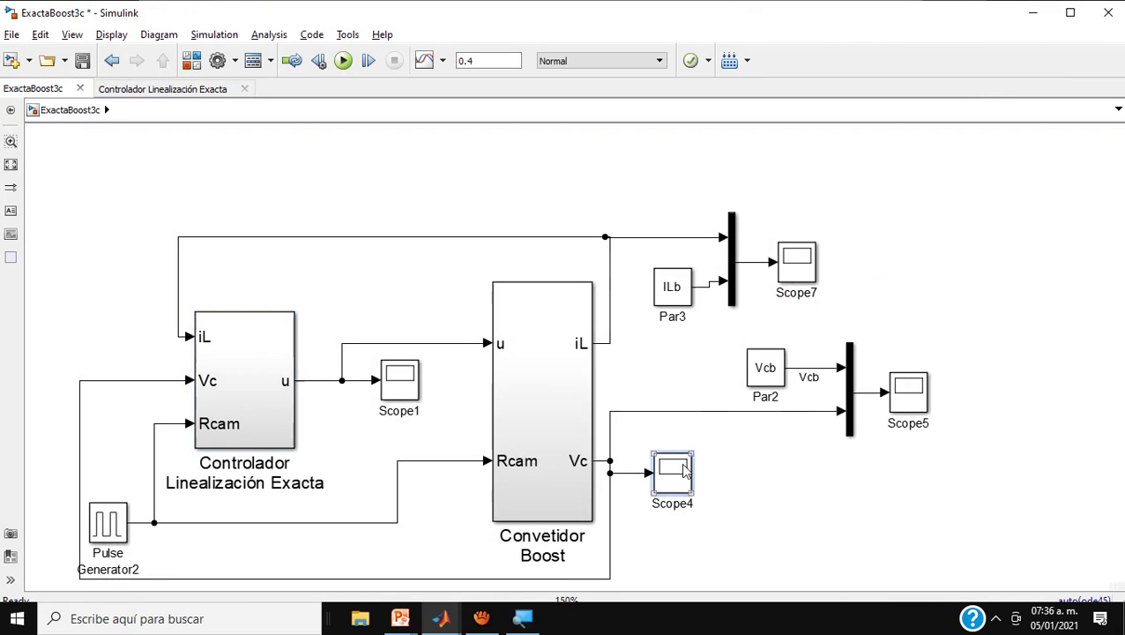
double_click(686, 471)
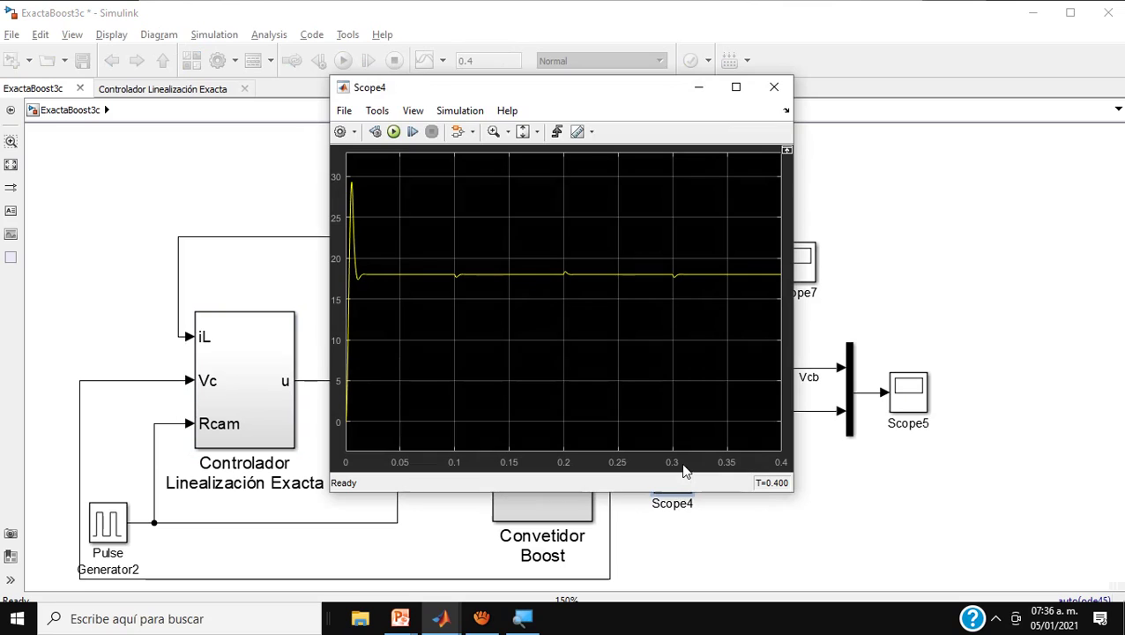
click(773, 89)
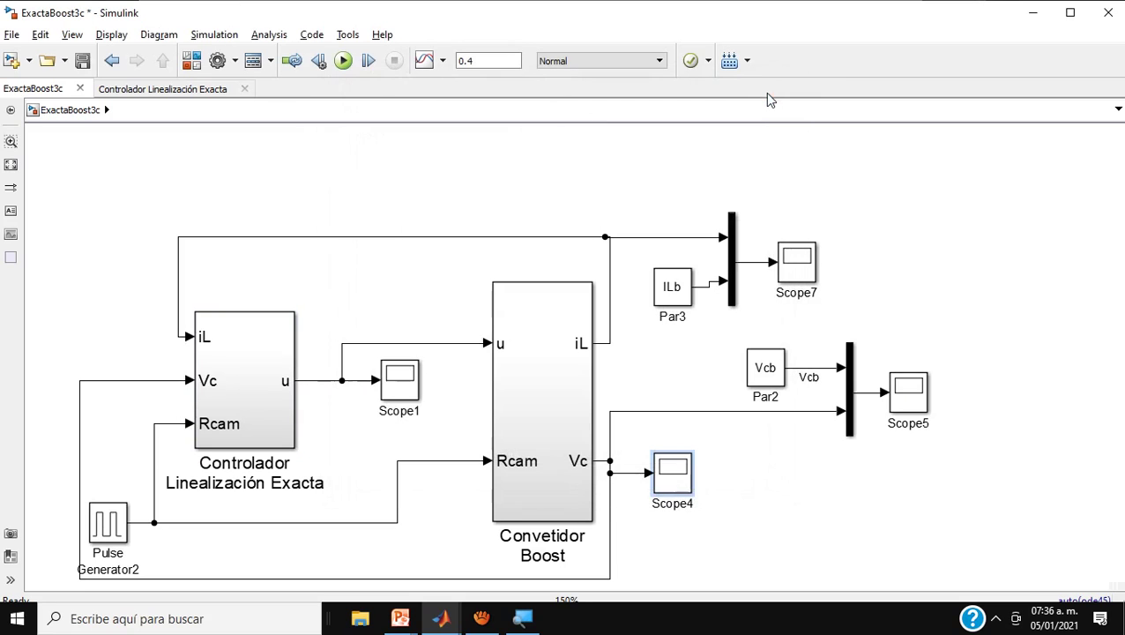
Minimize Simulink to return to the PowerPoint slideshow and advance from the title slide to the Orden slide.
click(1032, 12)
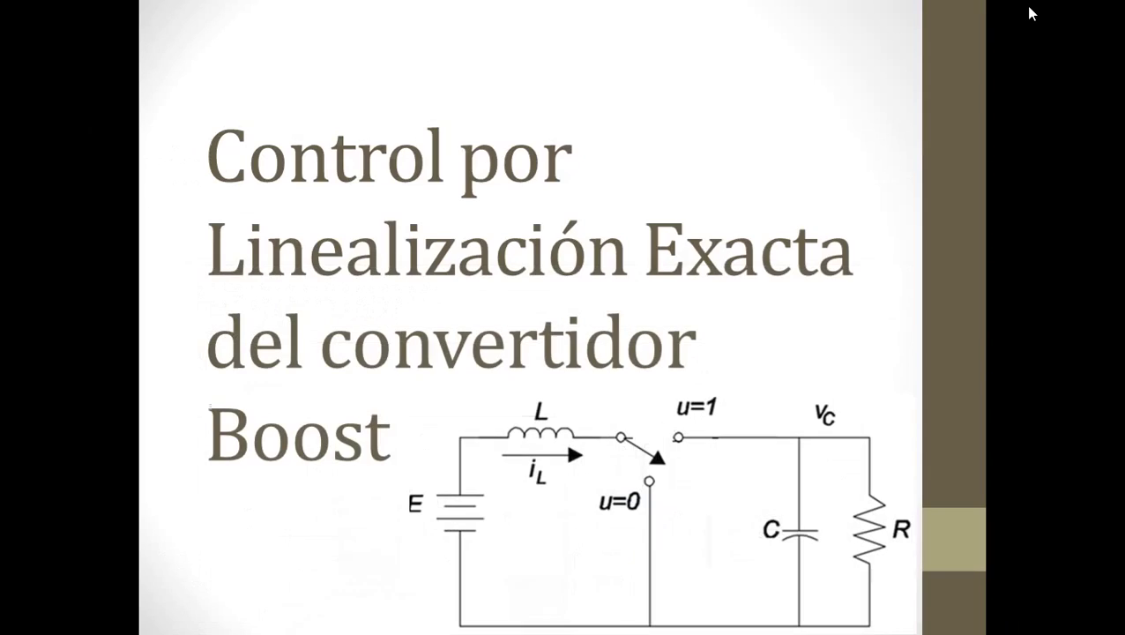
click(640, 395)
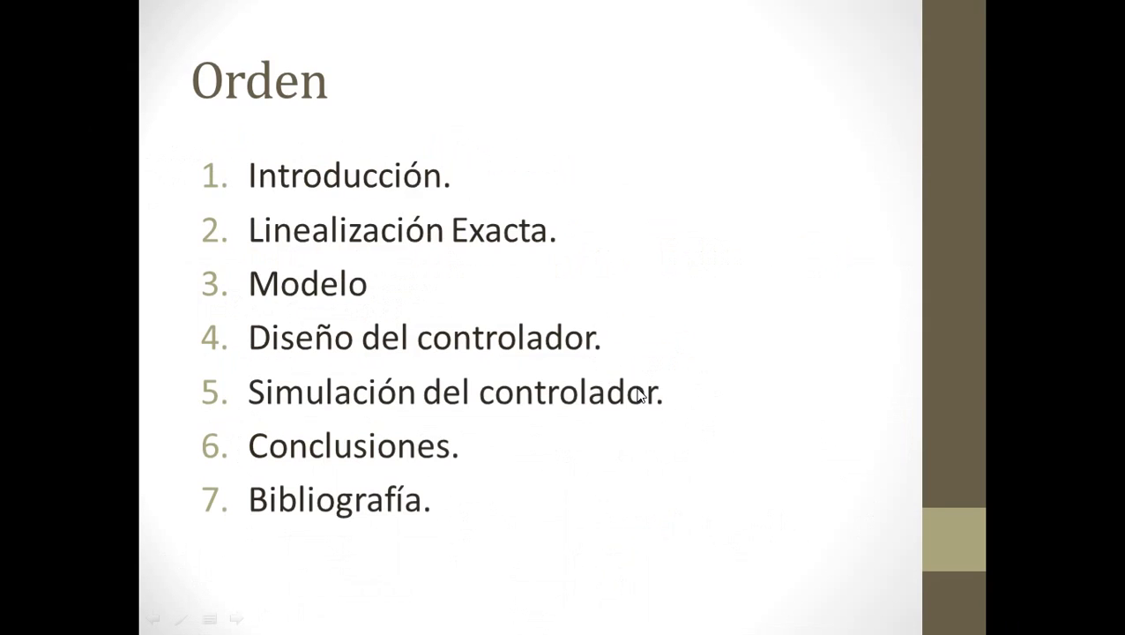